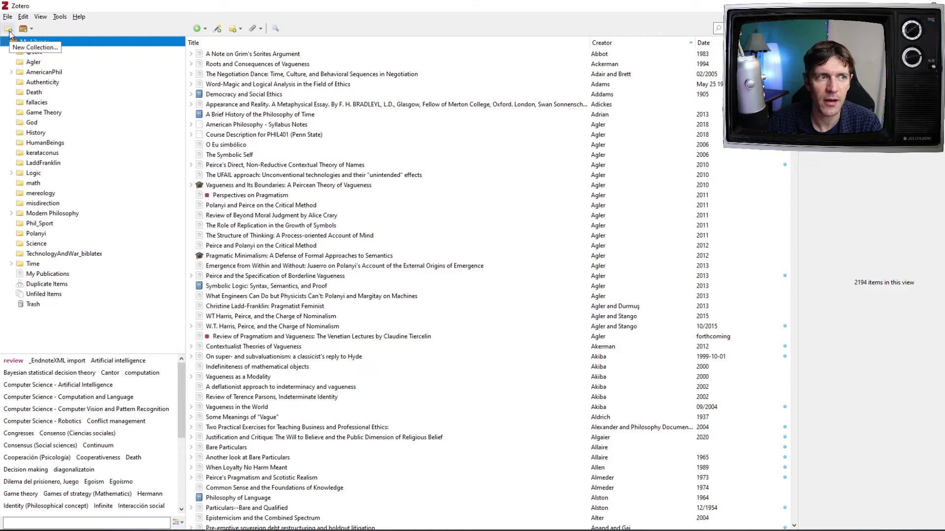
Step: Create a new collection named 'First Collection'
{"action": "left_click", "coordinate": [8, 29]}
{"action": "type", "text": "F"}
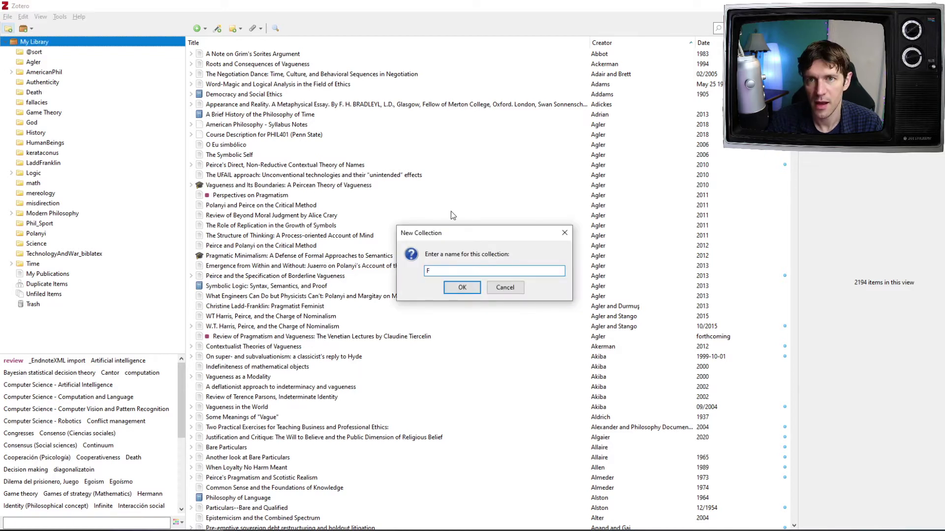
{"action": "type", "text": "irst Collection"}
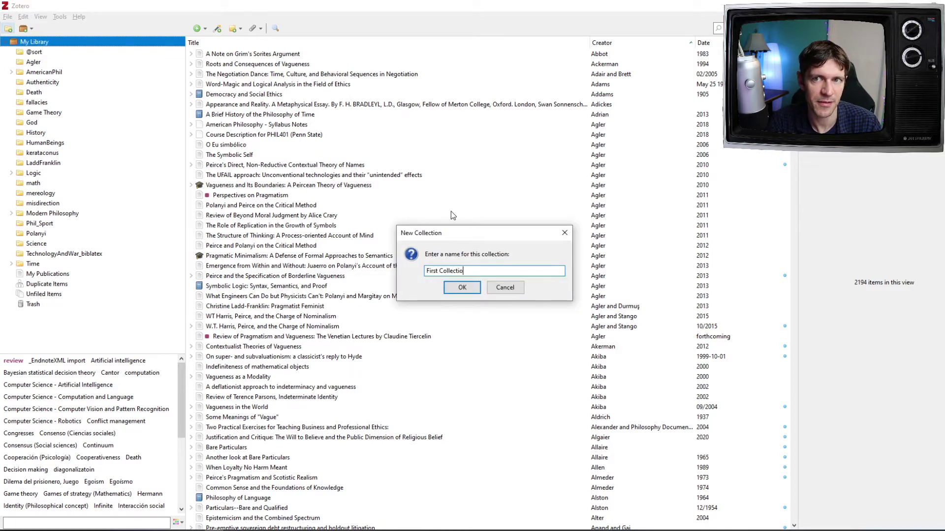
{"action": "key", "text": "Return"}
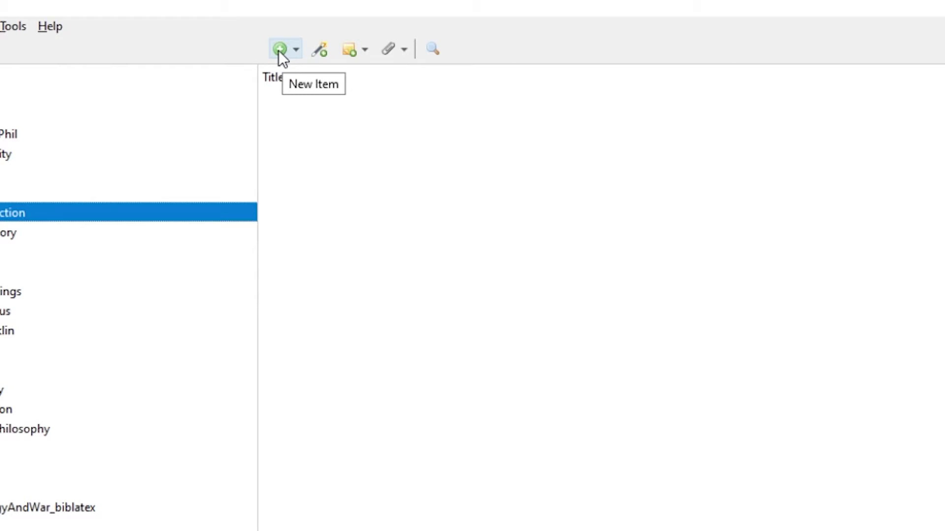
Step: Create a new Book item titled 'My Book' and enter its author's last and first name
{"action": "left_click", "coordinate": [279, 50]}
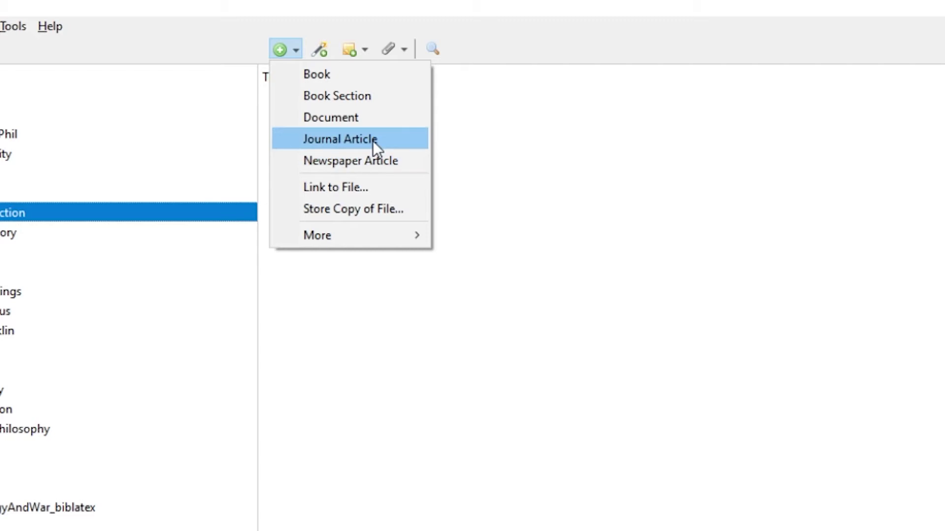
{"action": "left_click", "coordinate": [367, 78]}
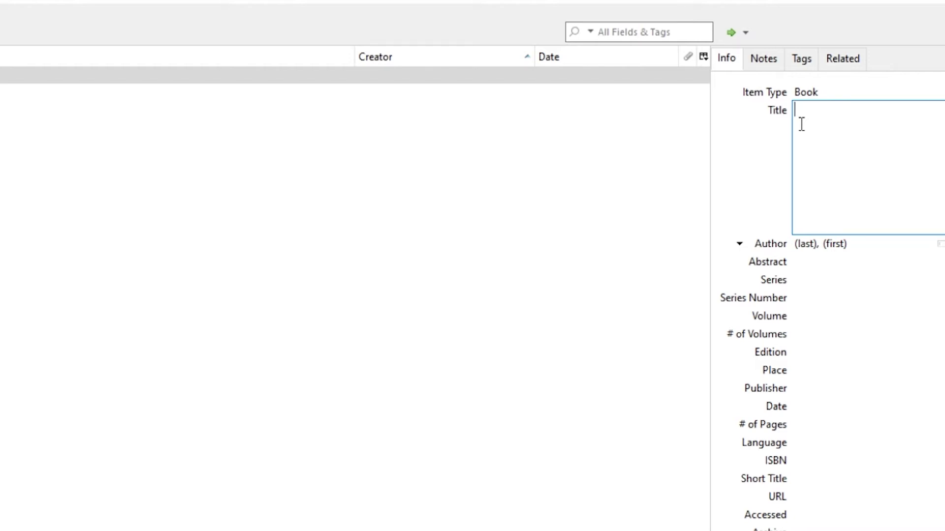
{"action": "type", "text": "My Book"}
{"action": "key", "text": "Tab"}
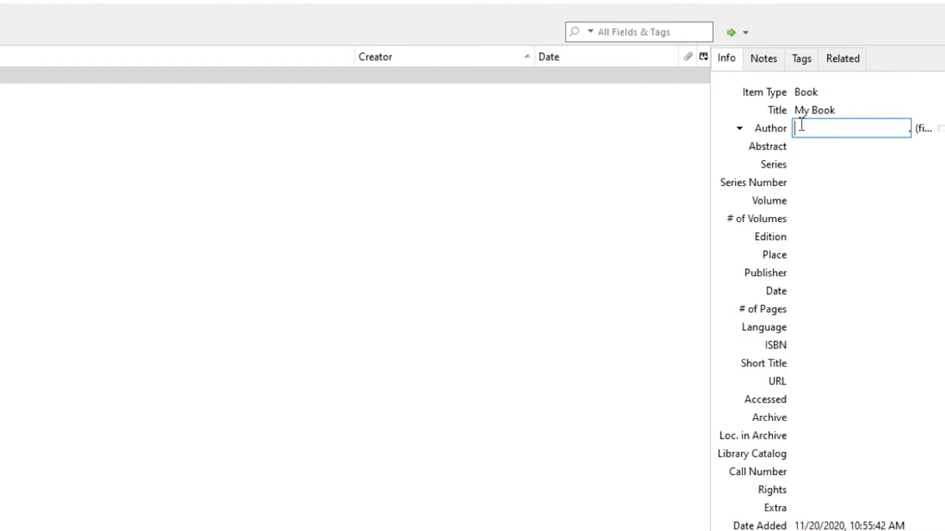
{"action": "type", "text": "Agler"}
{"action": "key", "text": "Tab"}
{"action": "type", "text": "David"}
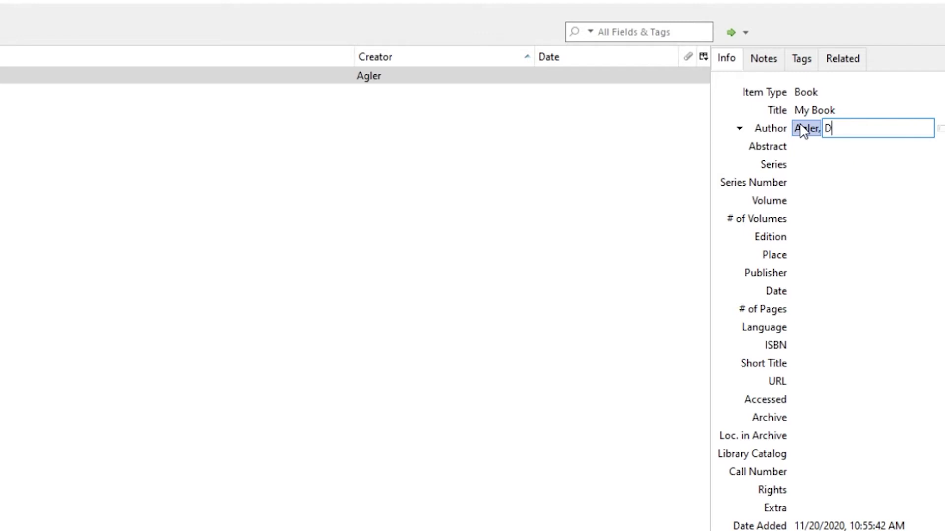
{"action": "key", "text": "Tab"}
{"action": "key", "text": "Tab"}
{"action": "key", "text": "Tab"}
{"action": "key", "text": "Tab"}
{"action": "key", "text": "Tab"}
{"action": "key", "text": "Tab"}
{"action": "key", "text": "Tab"}
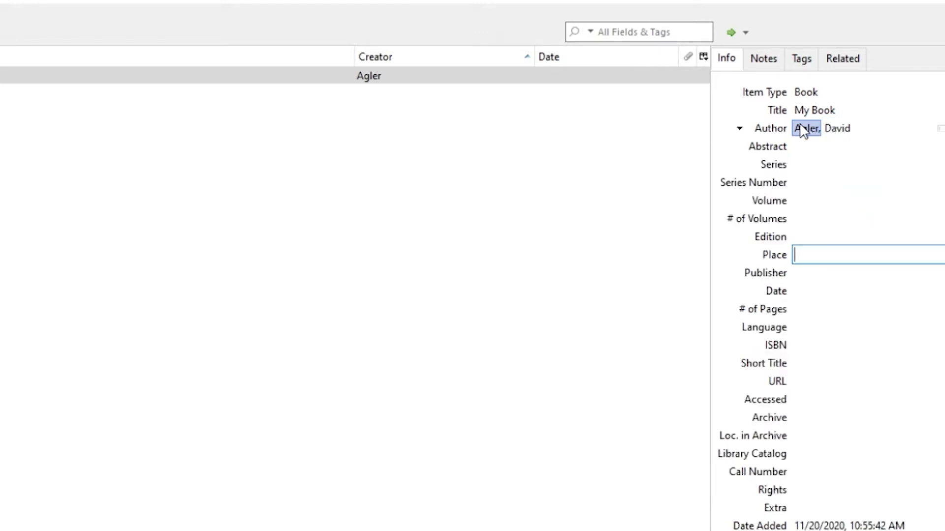
Step: Fill in place Indianapolis, publisher Indiana University Press and date 2020 for the book
{"action": "type", "text": "Indianapolis"}
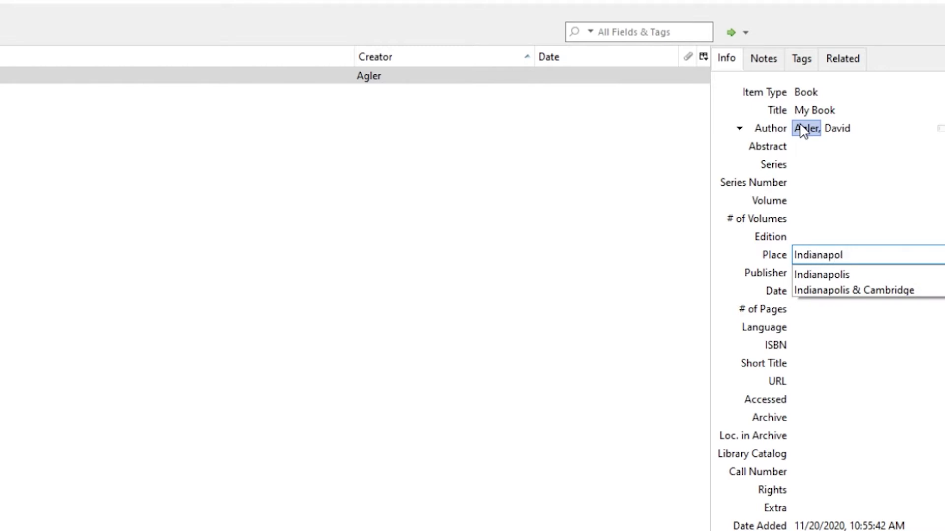
{"action": "key", "text": "Tab"}
{"action": "type", "text": "Ind"}
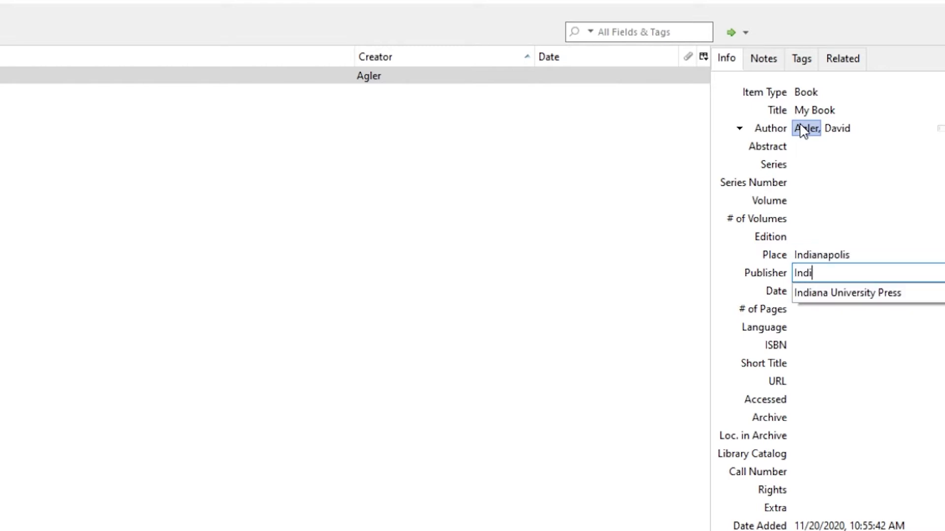
{"action": "key", "text": "Down"}
{"action": "key", "text": "Return"}
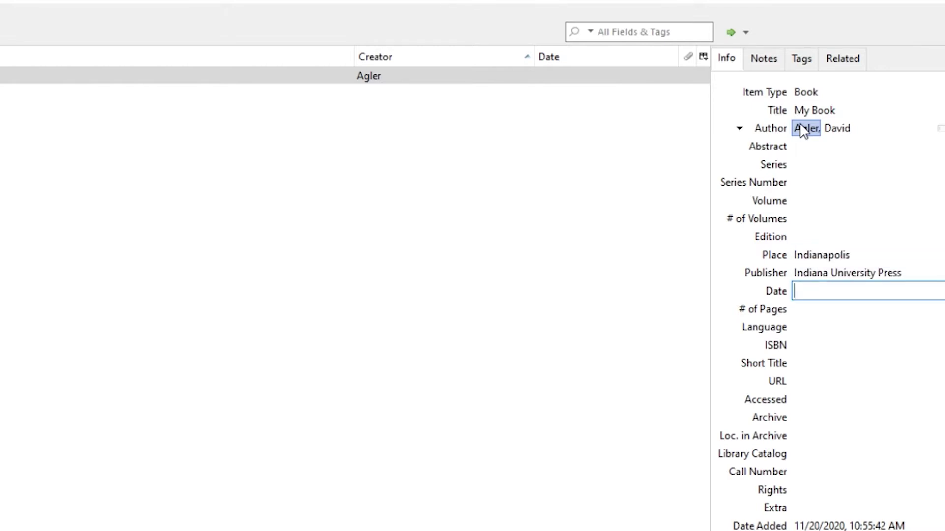
{"action": "type", "text": "2020"}
{"action": "key", "text": "Tab"}
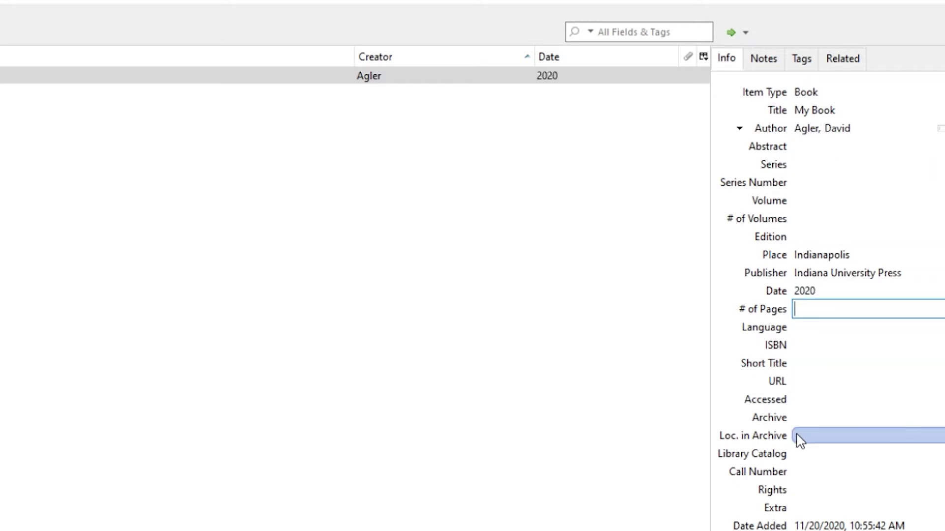
{"action": "left_click", "coordinate": [640, 213]}
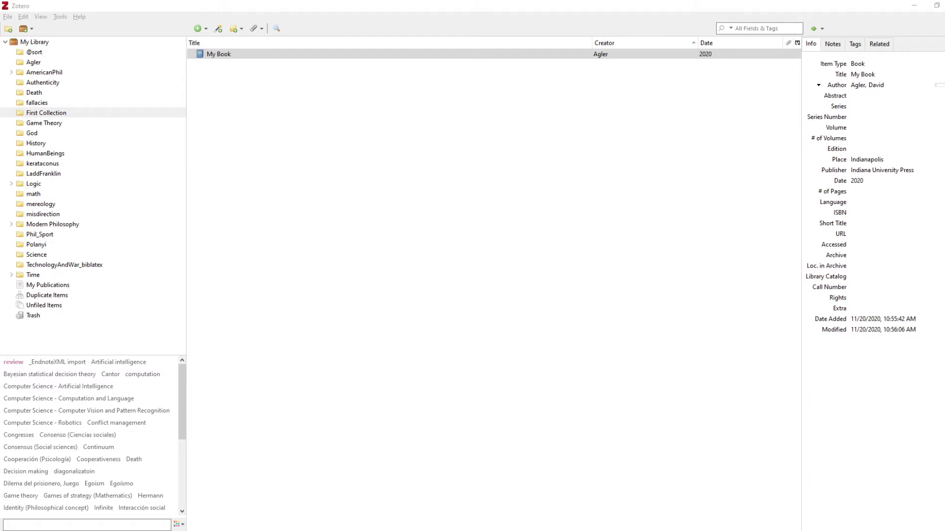
Step: Drop the critical-thinking meta-analysis PDF into the collection and check its retrieved title and authors
{"action": "left_click_drag", "start_coordinate": [634, 231], "coordinate": [373, 116]}
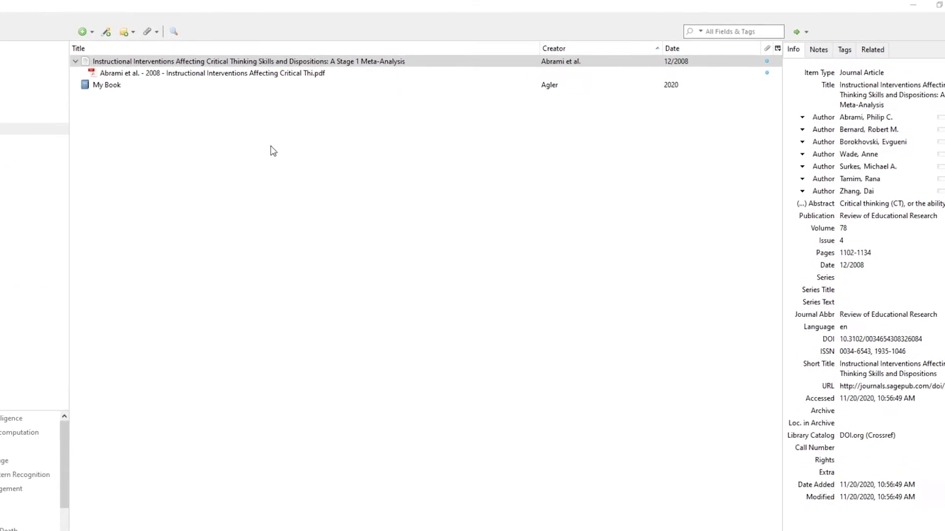
{"action": "left_click", "coordinate": [841, 93]}
{"action": "left_click", "coordinate": [853, 154]}
{"action": "left_click", "coordinate": [860, 108]}
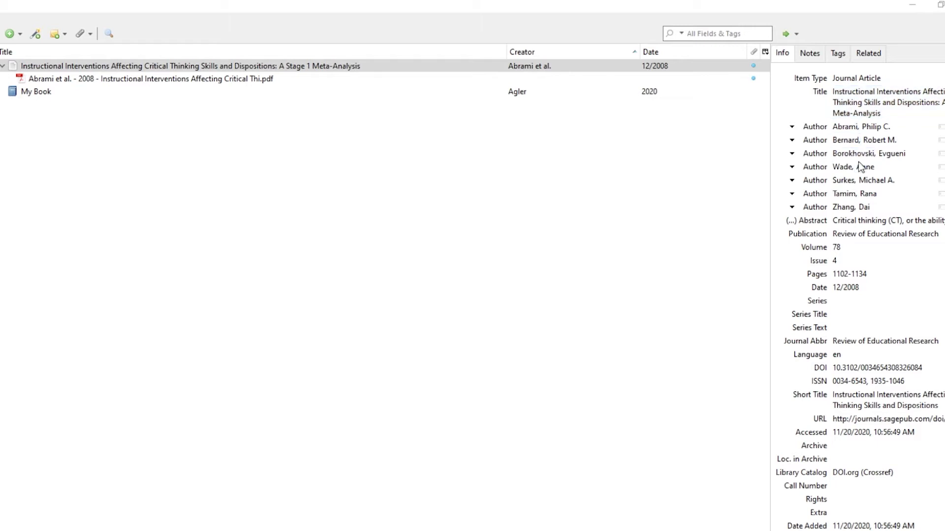
{"action": "left_click", "coordinate": [853, 235]}
{"action": "left_click", "coordinate": [844, 192]}
{"action": "left_click", "coordinate": [844, 140]}
{"action": "left_click", "coordinate": [844, 127]}
{"action": "left_click", "coordinate": [845, 140]}
Step: Review the article's retrieved author list, full abstract, publication name and URL
{"action": "left_click", "coordinate": [843, 181]}
{"action": "left_click", "coordinate": [847, 207]}
{"action": "left_click", "coordinate": [844, 154]}
{"action": "left_click", "coordinate": [845, 127]}
{"action": "left_click", "coordinate": [846, 113]}
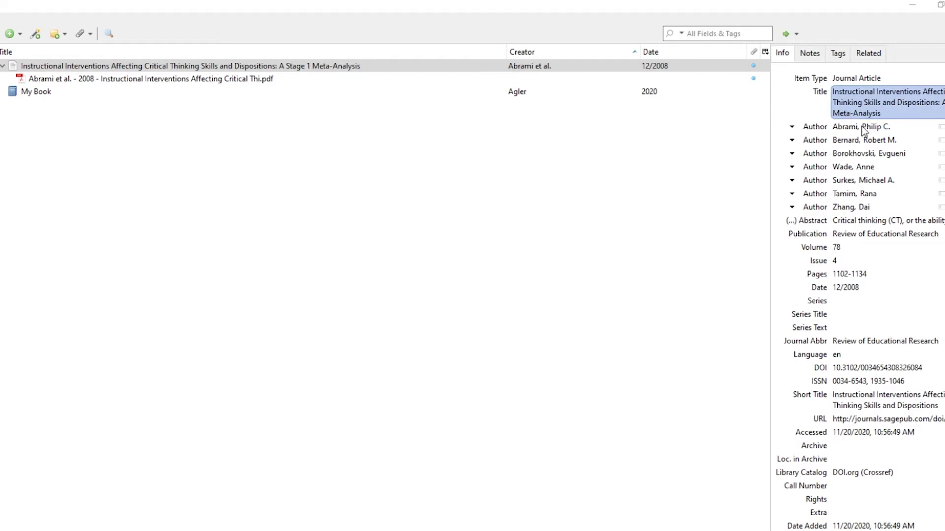
{"action": "left_click", "coordinate": [861, 220]}
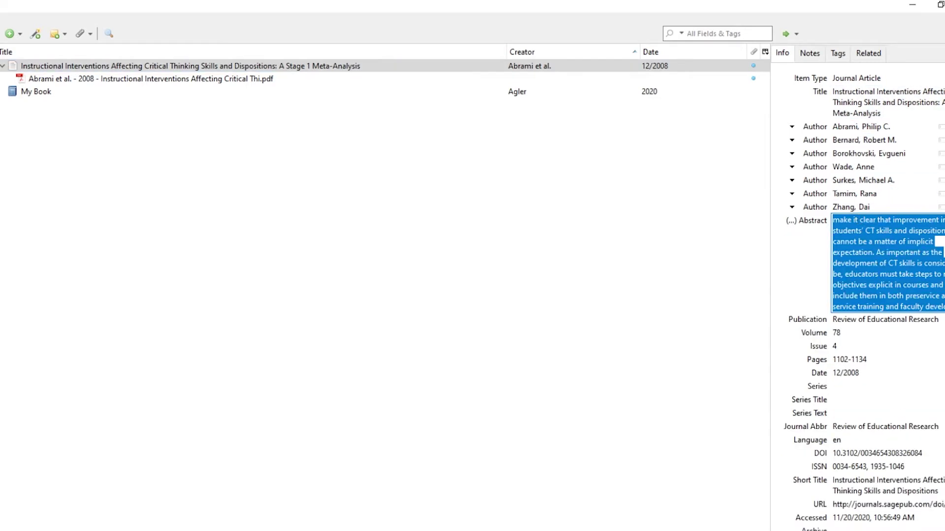
{"action": "scroll", "coordinate": [888, 263], "scroll_direction": "up", "scroll_amount": 5}
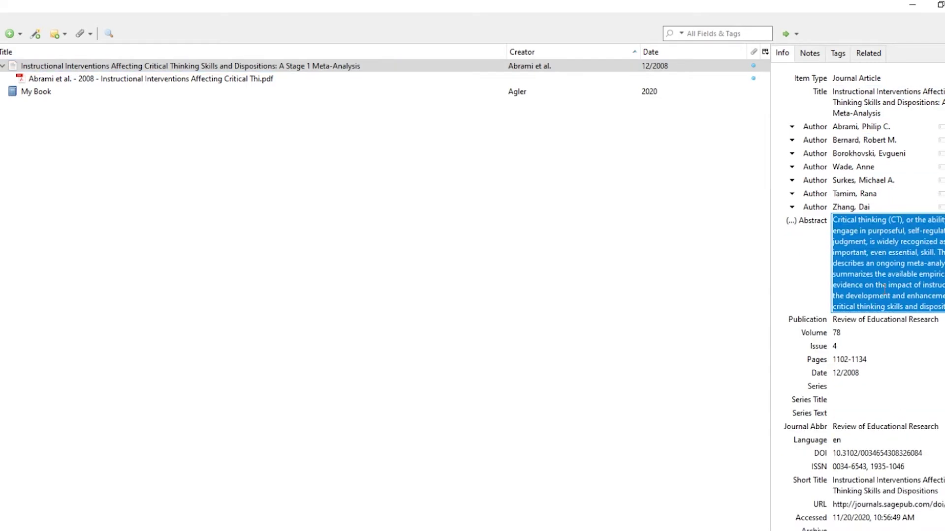
{"action": "left_click", "coordinate": [855, 321]}
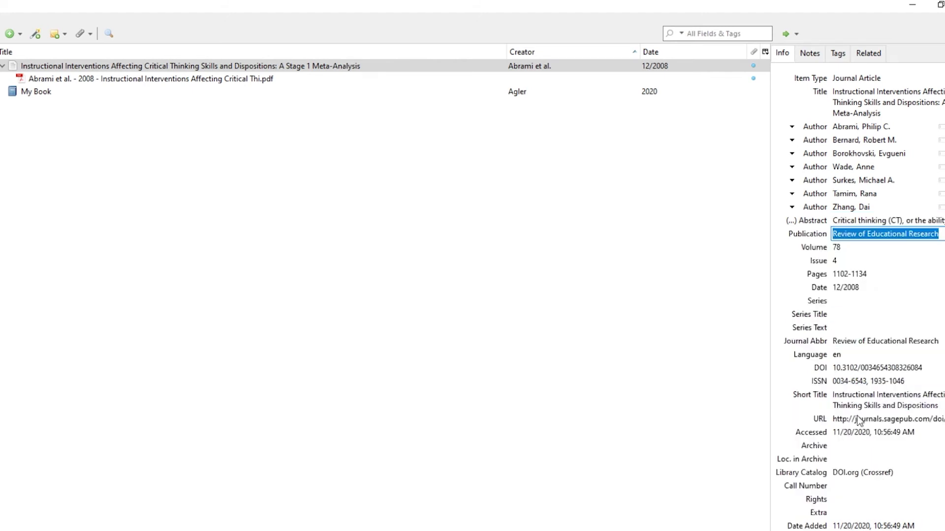
{"action": "left_click", "coordinate": [871, 419]}
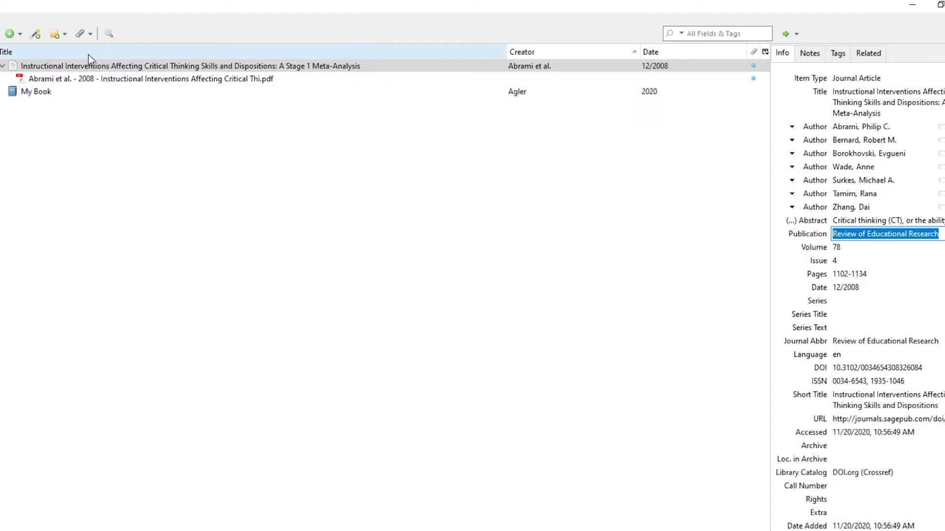
Step: Collapse the meta-analysis article and check its attached PDF in Acrobat
{"action": "left_click", "coordinate": [111, 205]}
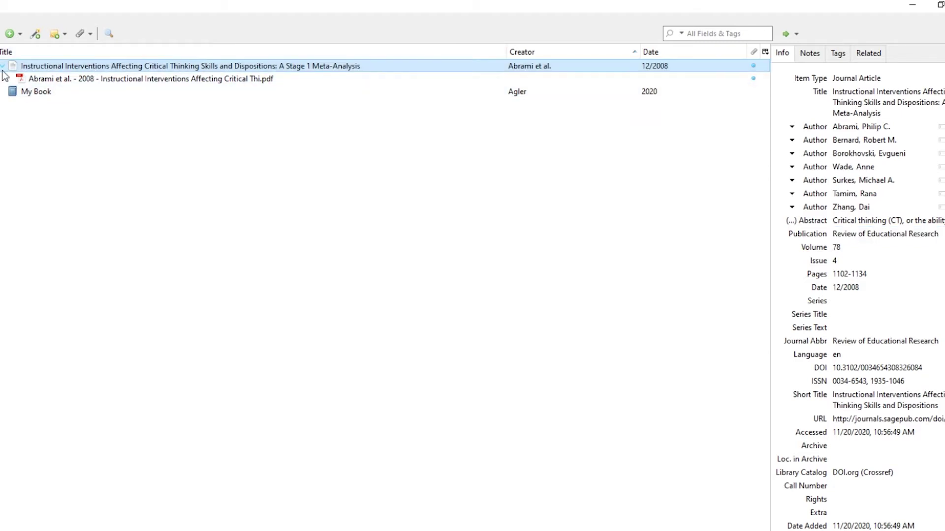
{"action": "key", "text": "Left"}
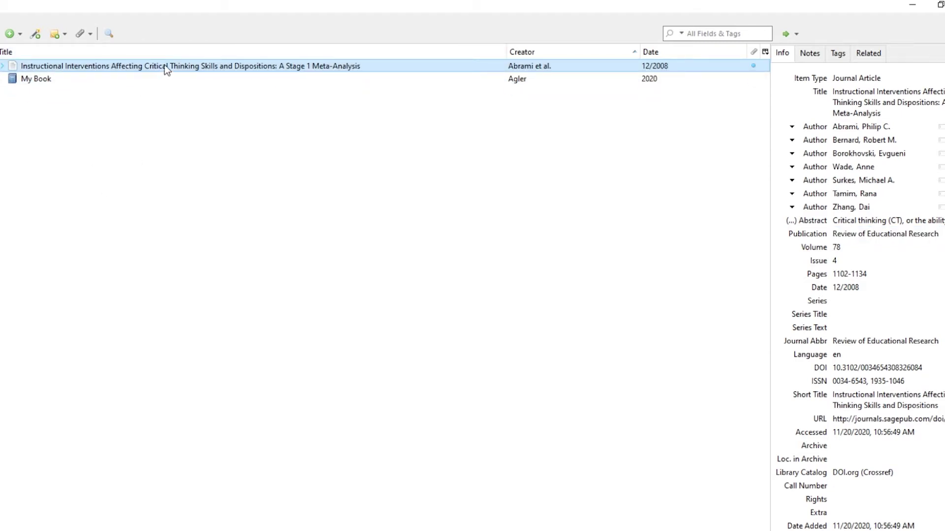
{"action": "double_click", "coordinate": [165, 66]}
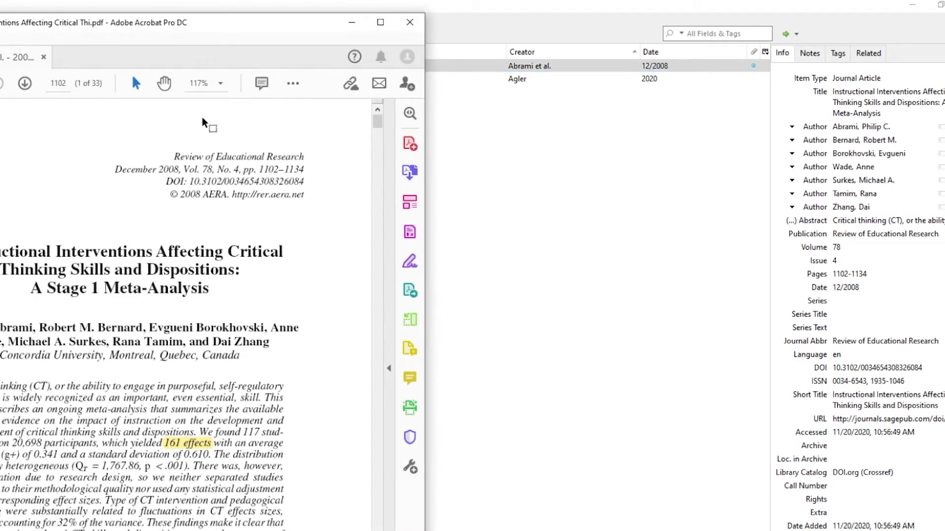
{"action": "left_click", "coordinate": [409, 23]}
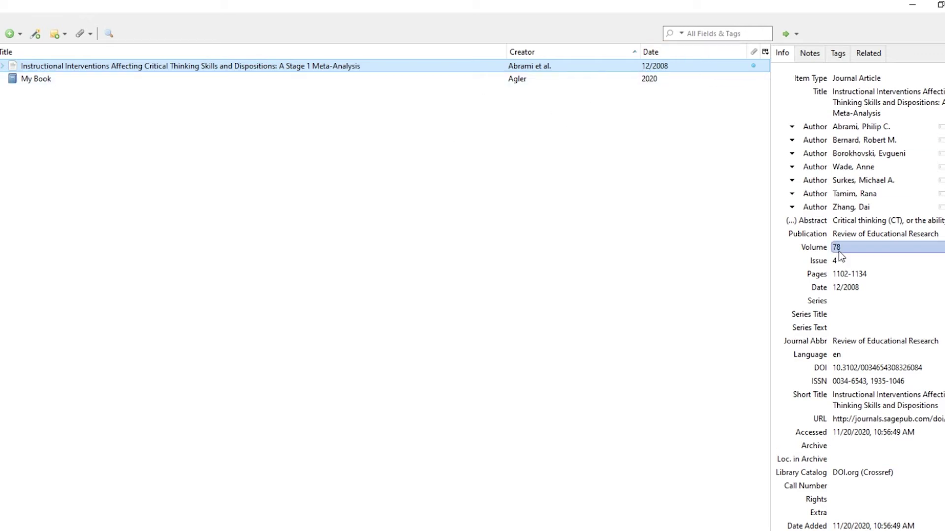
Step: Change the article's date from 12/2008 to 2008
{"action": "left_click", "coordinate": [852, 285]}
{"action": "left_click", "coordinate": [846, 286]}
{"action": "left_click_drag", "start_coordinate": [845, 285], "coordinate": [766, 282]}
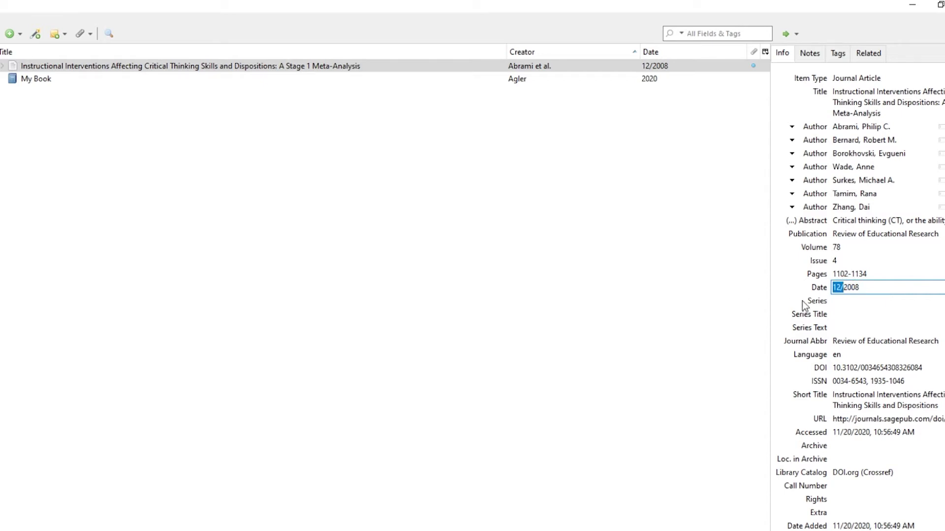
{"action": "key", "text": "BackSpace"}
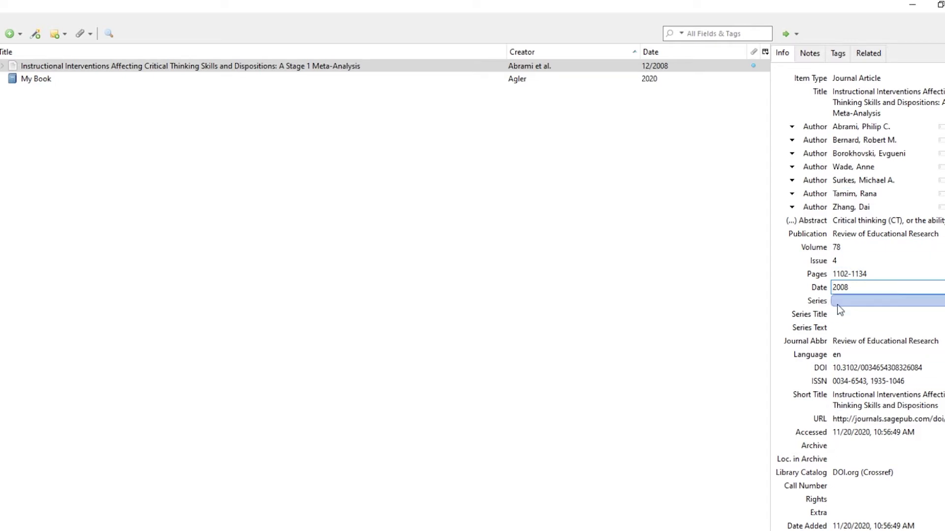
{"action": "left_click", "coordinate": [439, 257]}
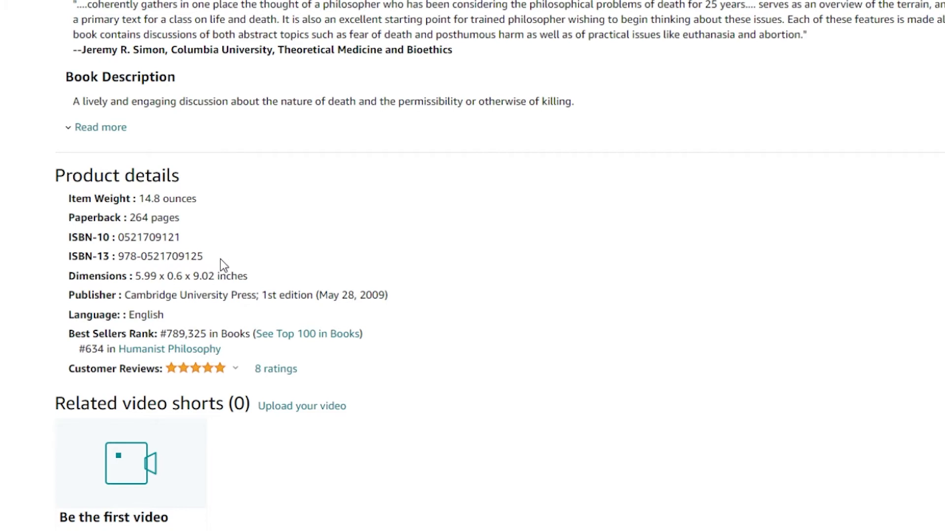
{"action": "left_click_drag", "start_coordinate": [221, 259], "coordinate": [119, 256]}
{"action": "key", "text": "ctrl+c"}
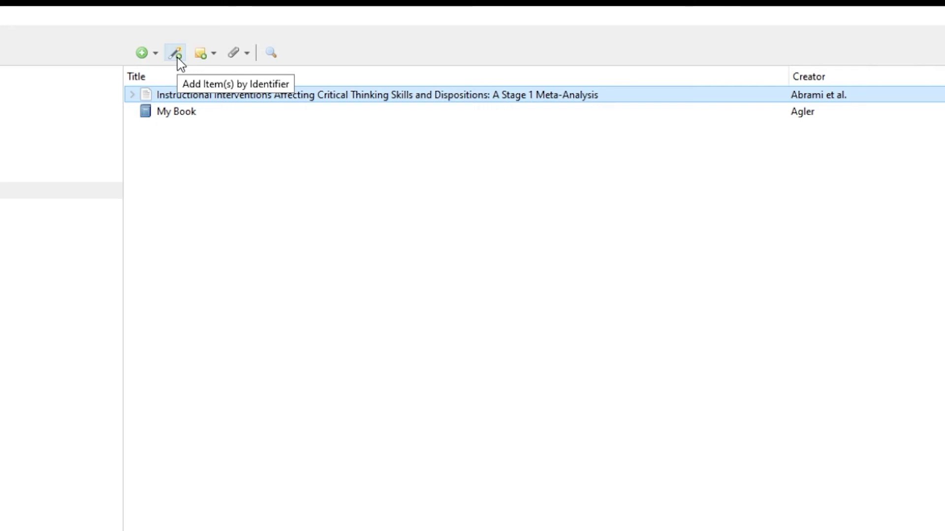
Step: Add The philosophy of death to the collection by looking up its pasted ISBN
{"action": "left_click", "coordinate": [178, 58]}
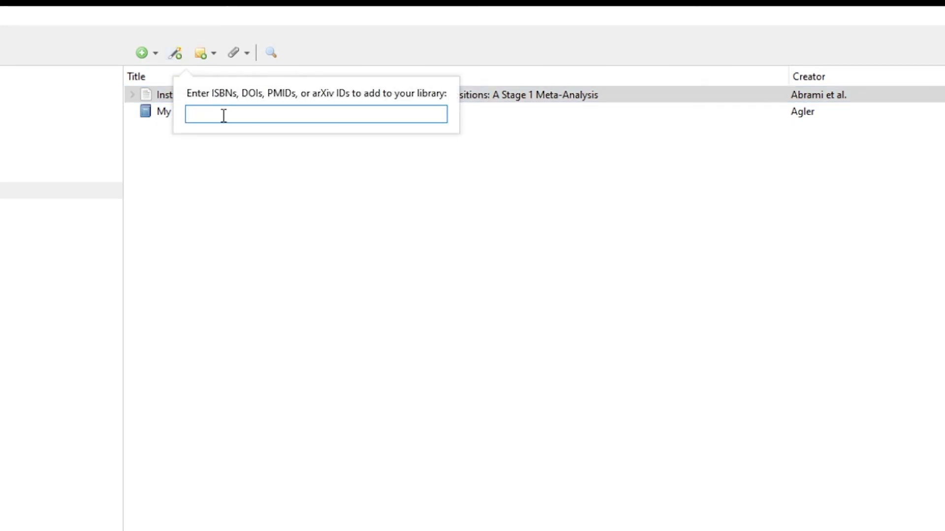
{"action": "key", "text": "ctrl+v"}
{"action": "key", "text": "Return"}
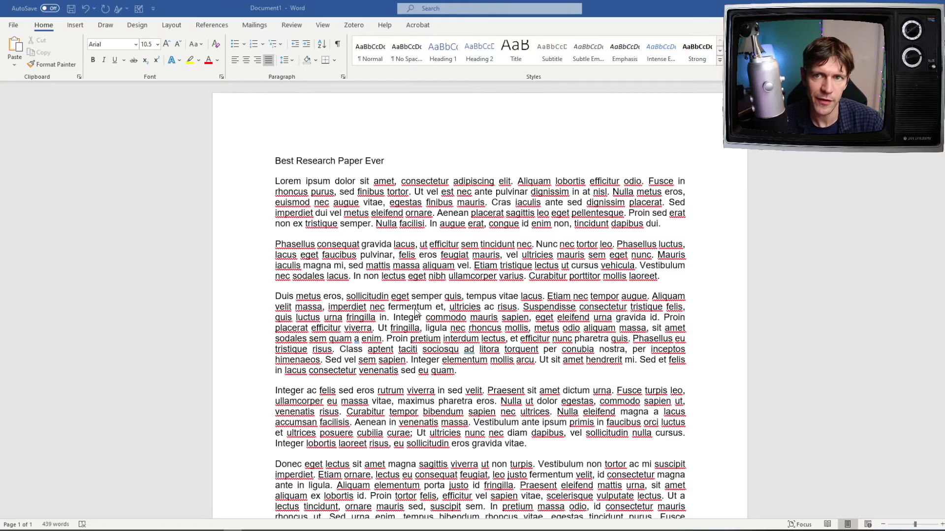
Step: Put the cursor at the end of the first paragraph and show Word's Zotero tools
{"action": "left_click", "coordinate": [676, 225]}
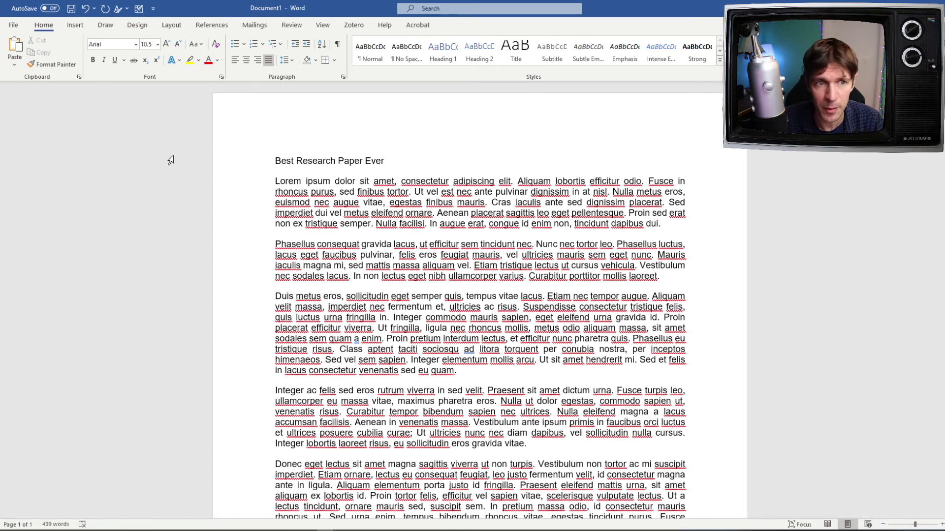
{"action": "left_click", "coordinate": [362, 26]}
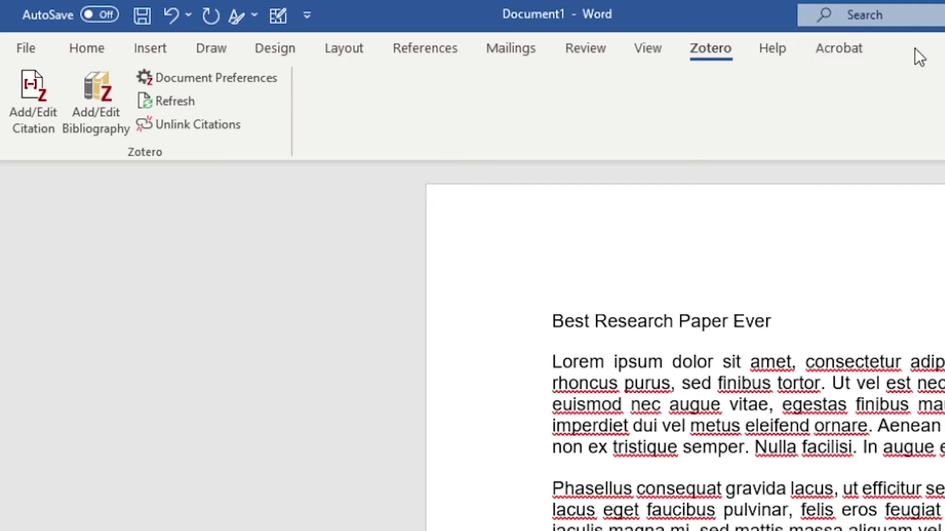
Step: Begin a citation there, keeping the Chicago 17th edition (author-date) style
{"action": "left_click", "coordinate": [36, 93]}
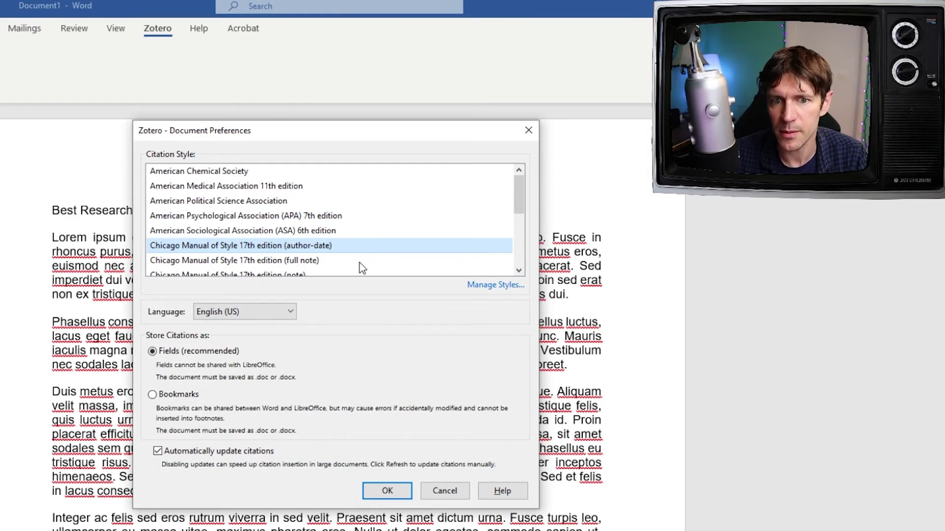
{"action": "left_click", "coordinate": [387, 491]}
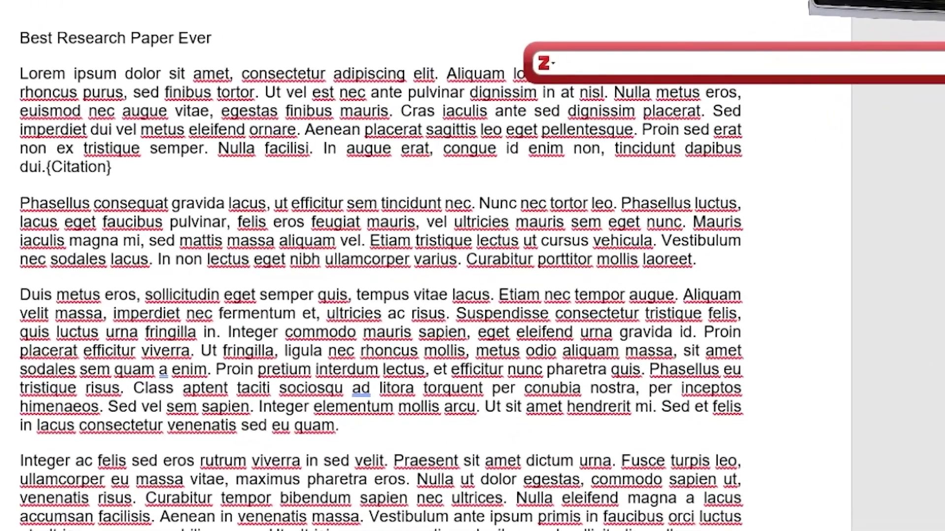
Step: Search 'death' to add Well-Being and Death (2009) and the 2015 B-Theoretic atheists article
{"action": "type", "text": "death"}
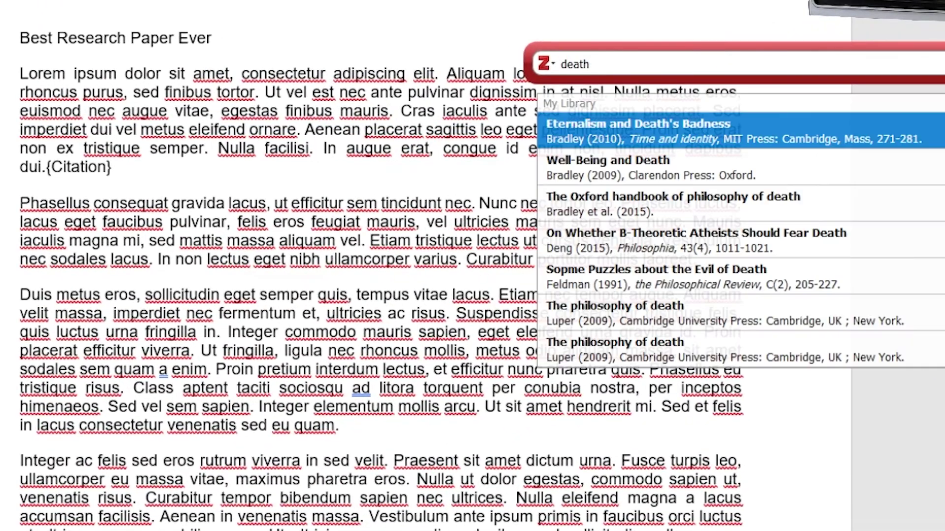
{"action": "left_click", "coordinate": [644, 176]}
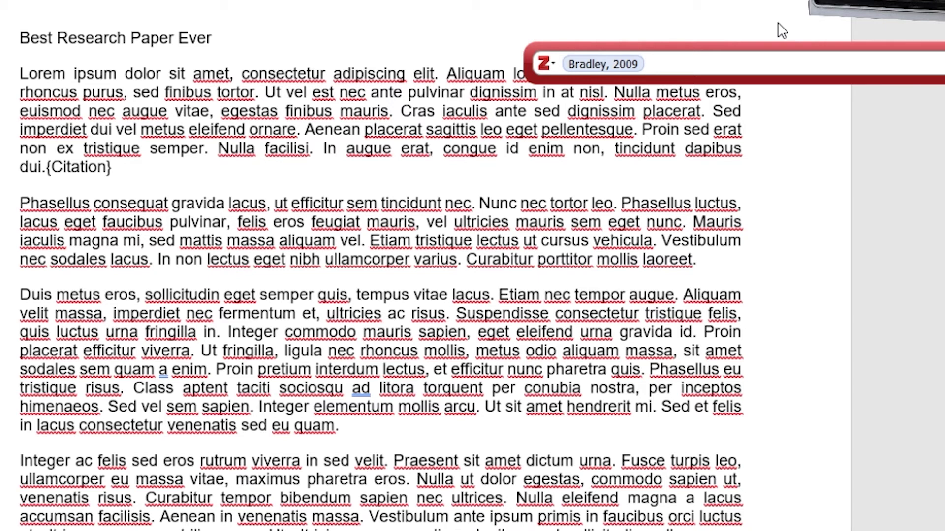
{"action": "type", "text": "death"}
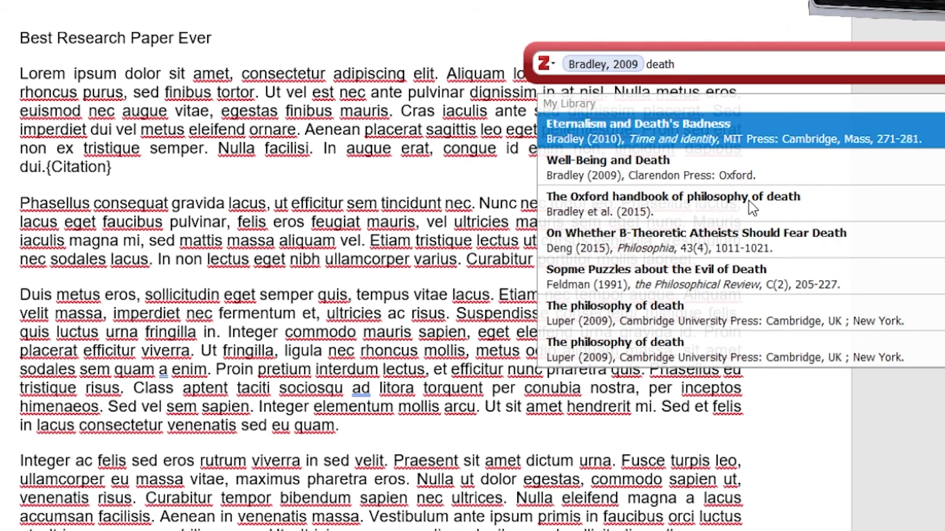
{"action": "left_click", "coordinate": [687, 244]}
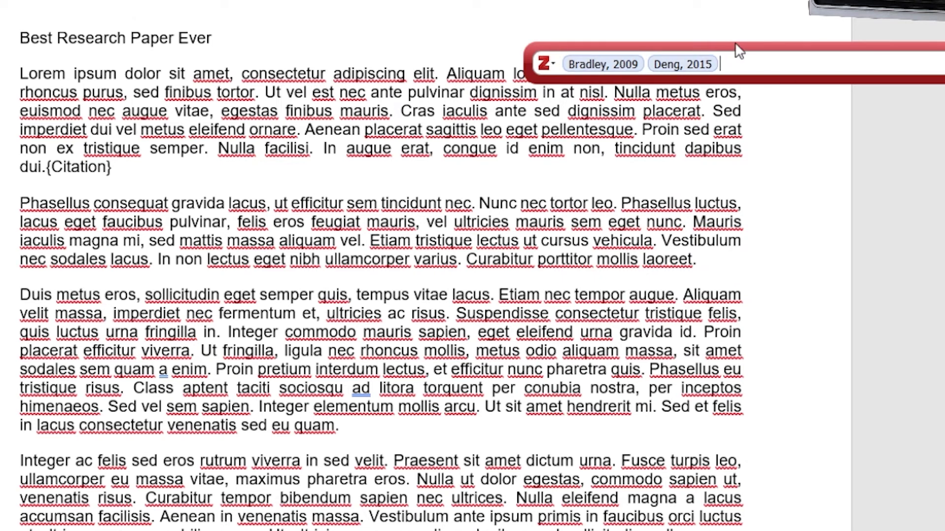
Step: Cite pages 2-3 of Well-Being and Death and insert the finished citation
{"action": "left_click", "coordinate": [621, 65]}
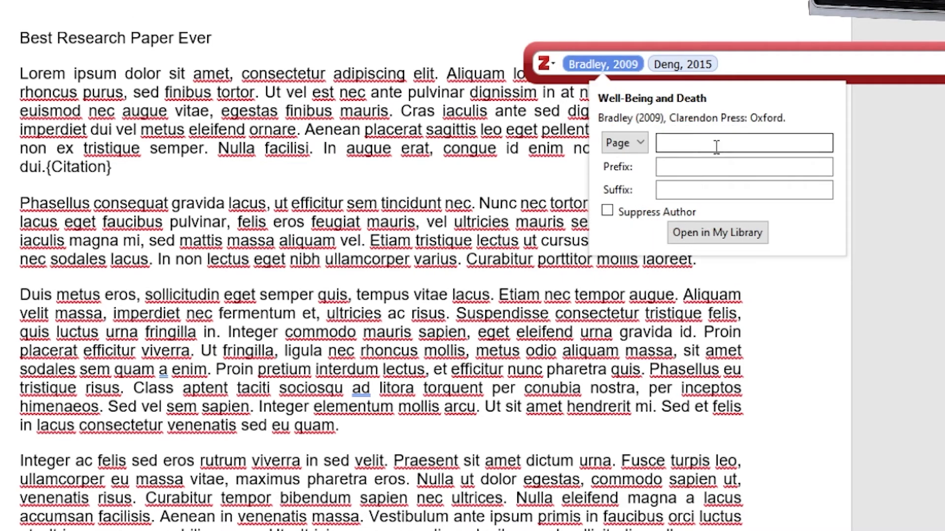
{"action": "left_click", "coordinate": [687, 140]}
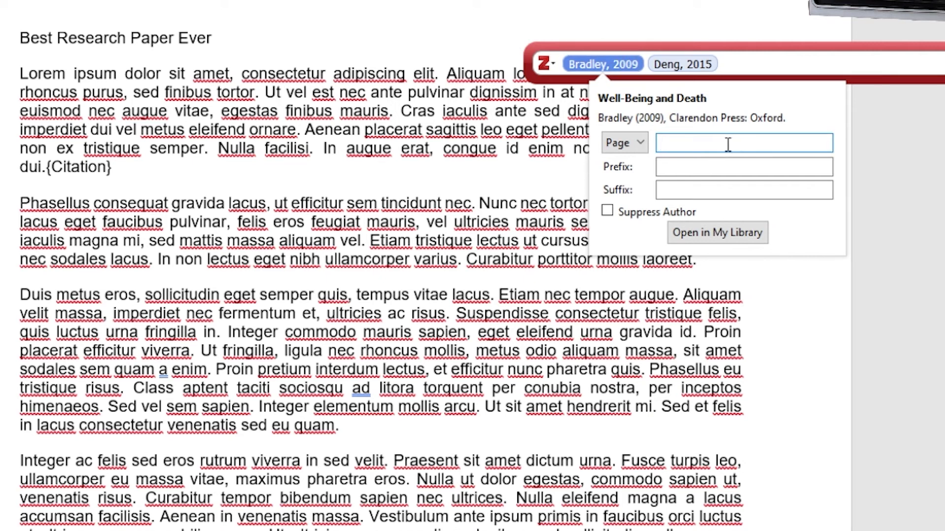
{"action": "type", "text": "2-"}
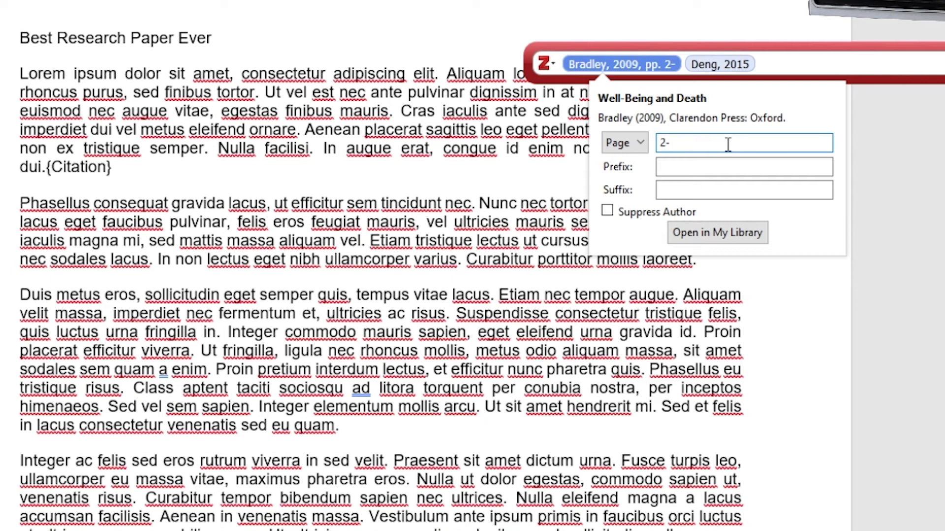
{"action": "type", "text": "3"}
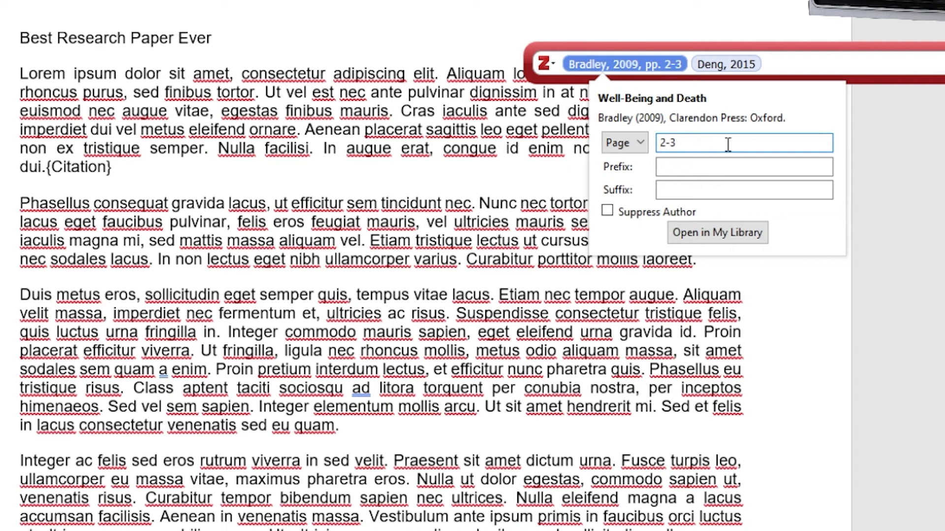
{"action": "key", "text": "Return"}
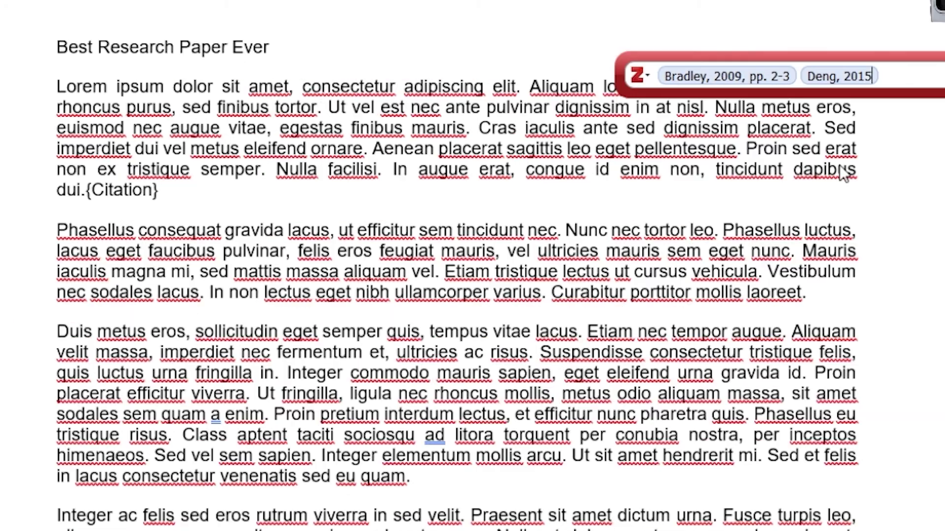
{"action": "key", "text": "Return"}
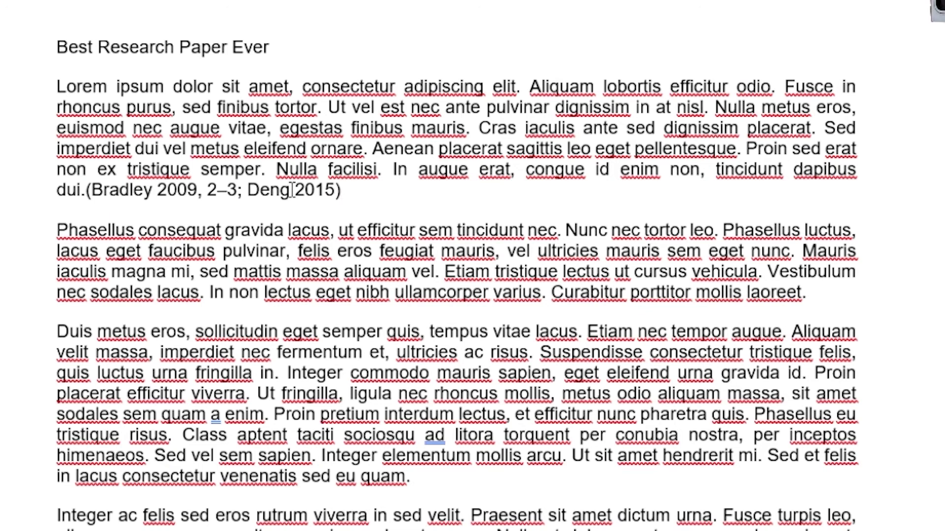
Step: Insert the Zotero bibliography under REFERENCES, listing Bradley 2009 and Deng 2015, and review it
{"action": "scroll", "coordinate": [485, 519], "scroll_direction": "down", "scroll_amount": 1}
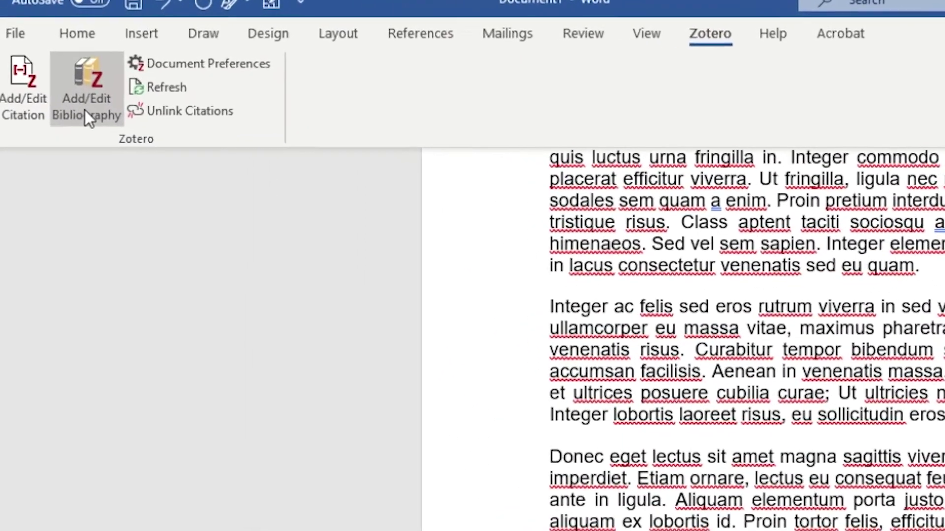
{"action": "left_click", "coordinate": [50, 65]}
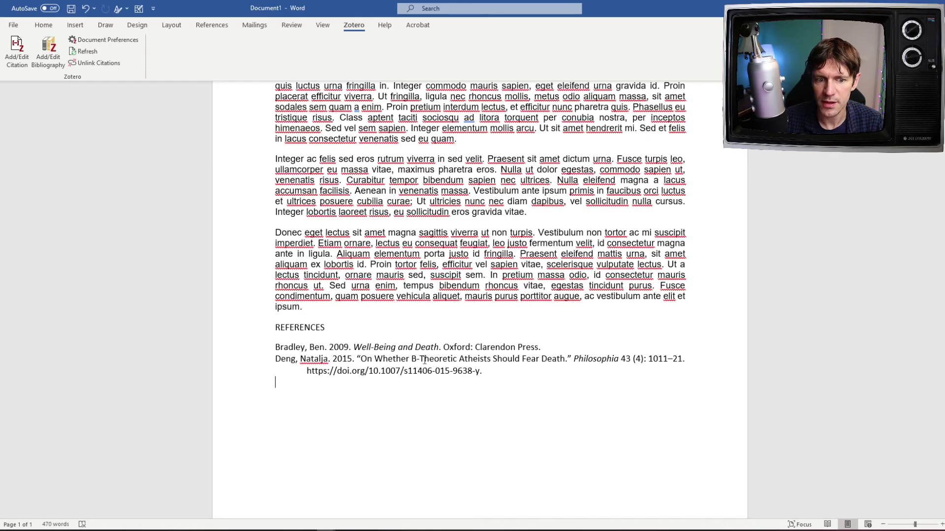
{"action": "scroll", "coordinate": [434, 133], "scroll_direction": "up", "scroll_amount": 5}
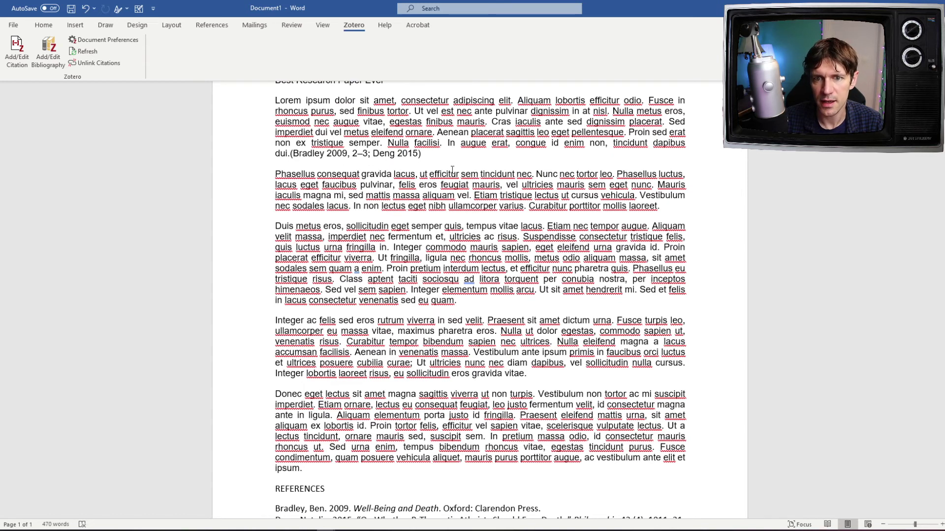
{"action": "scroll", "coordinate": [452, 169], "scroll_direction": "down", "scroll_amount": 6}
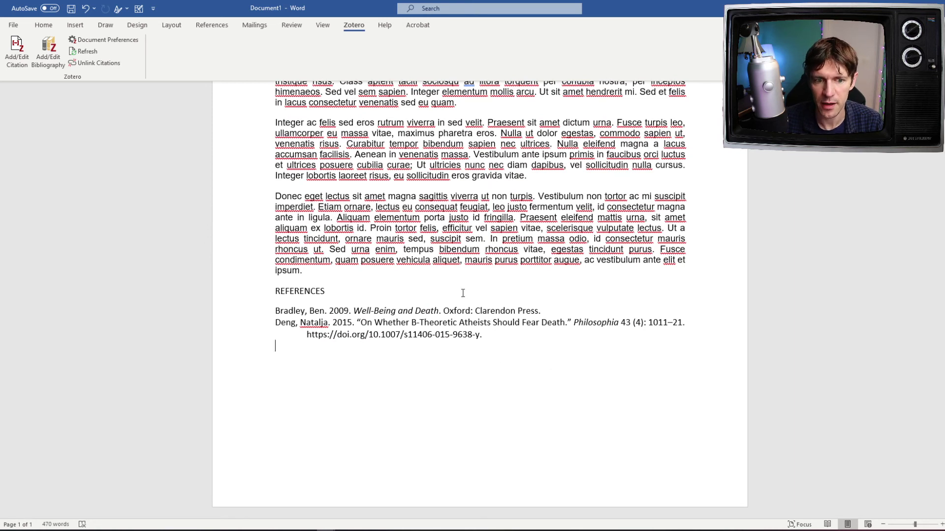
Step: Switch to blank Document2, then maximize Zotero and select all three First Collection items
{"action": "mouse_move", "coordinate": [333, 530]}
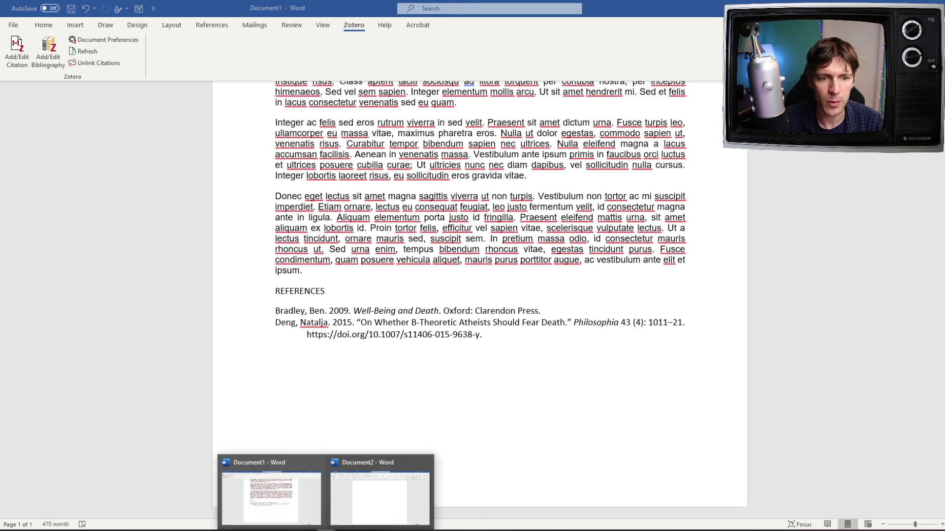
{"action": "left_click", "coordinate": [384, 499]}
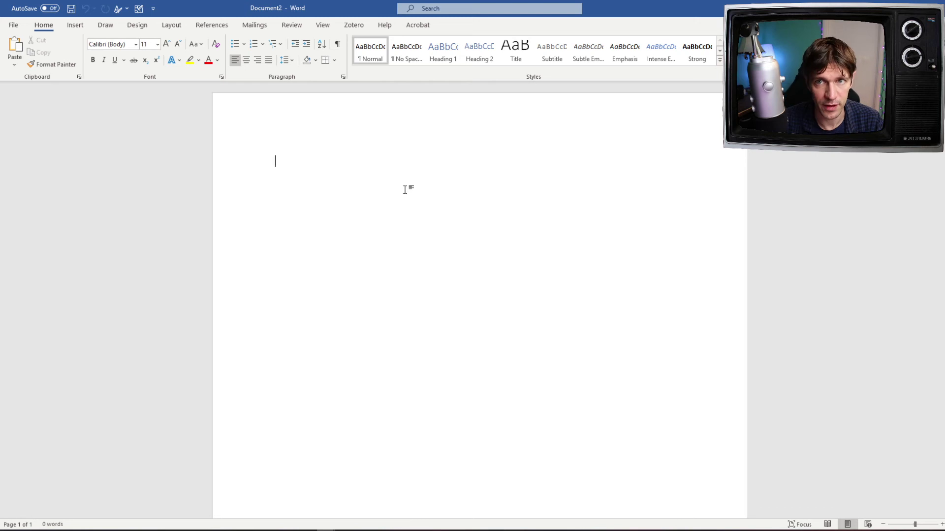
{"action": "key", "text": "alt+Tab"}
{"action": "left_click", "coordinate": [682, 186]}
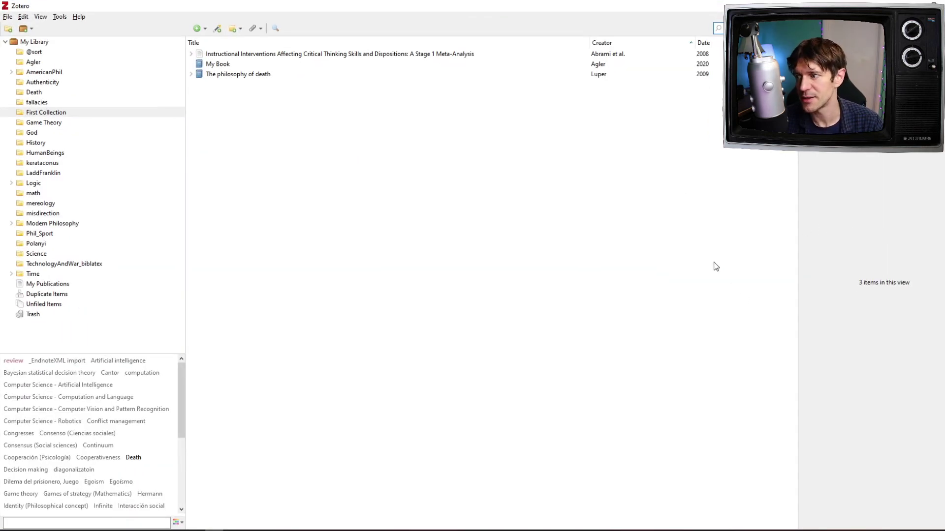
{"action": "key", "text": "Down"}
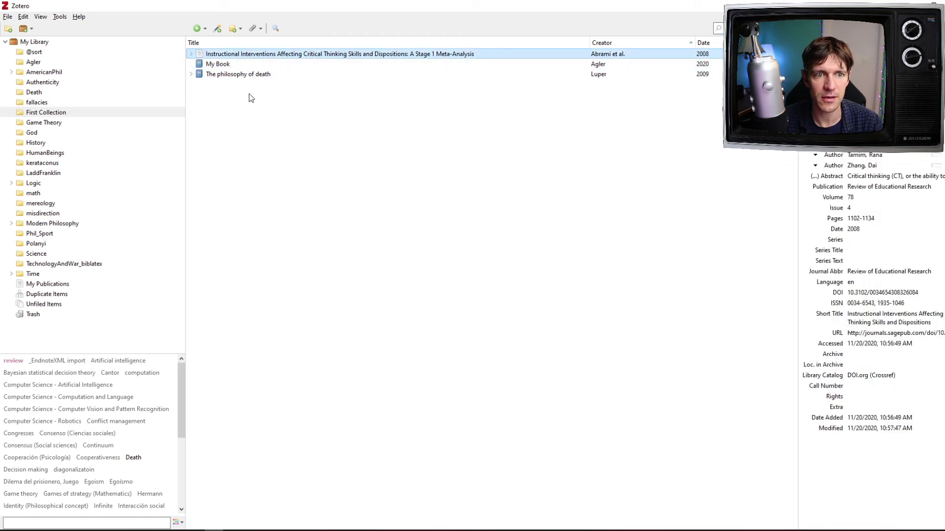
{"action": "key", "text": "ctrl+a"}
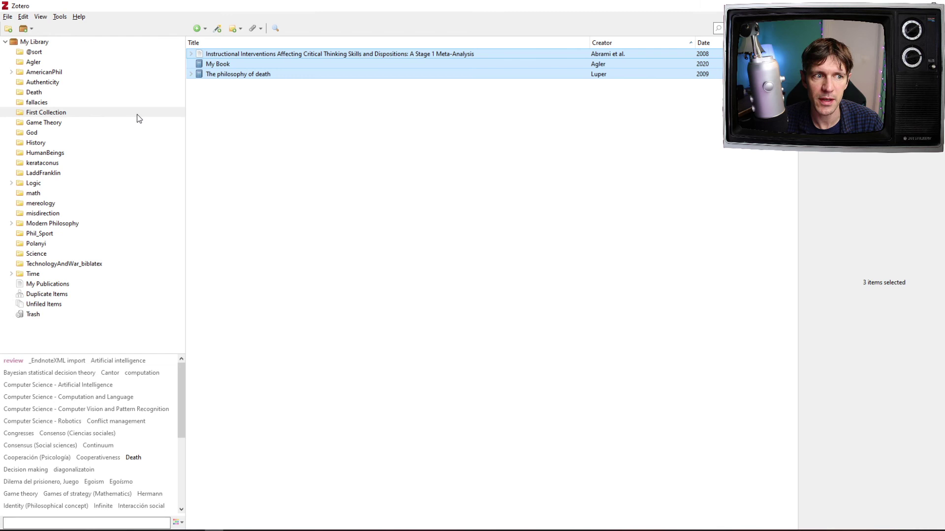
{"action": "right_click", "coordinate": [303, 71]}
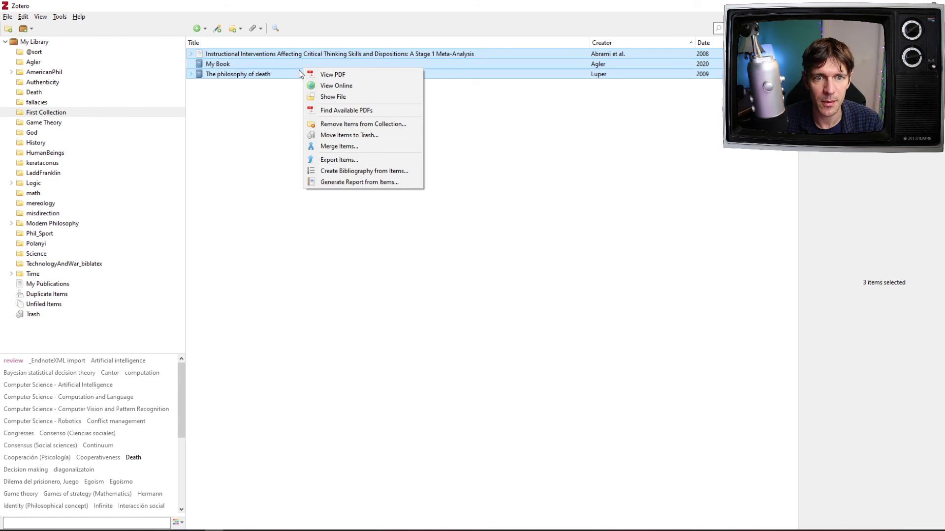
Step: Create a Chicago 17th author-date bibliography from the selected items, output to the clipboard
{"action": "left_click", "coordinate": [400, 172]}
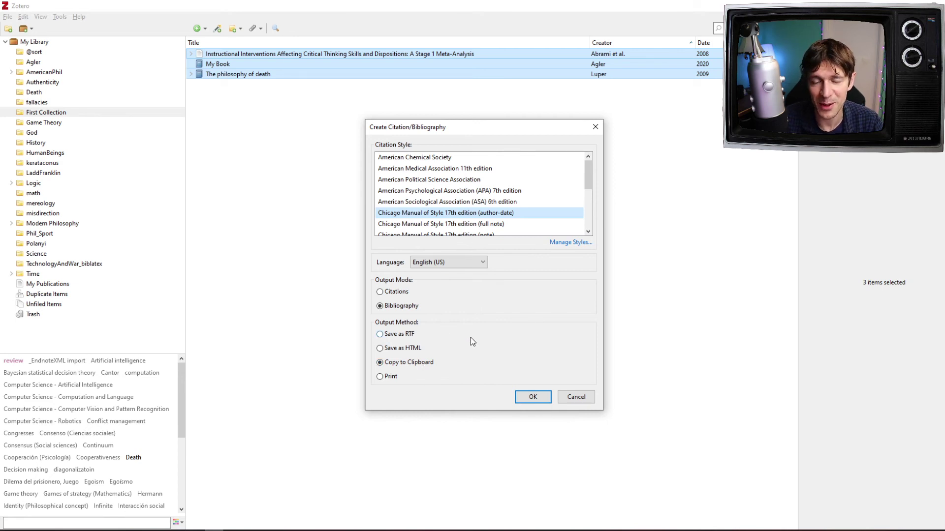
{"action": "left_click", "coordinate": [534, 397]}
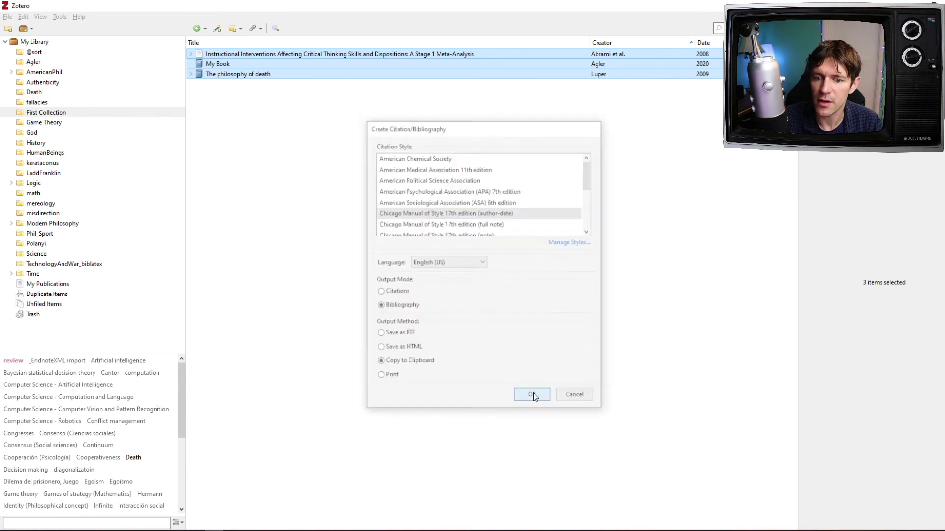
Step: In Document2, type a REFERENCES heading and paste the Abrami, Agler and Luper entries below it
{"action": "mouse_move", "coordinate": [343, 525]}
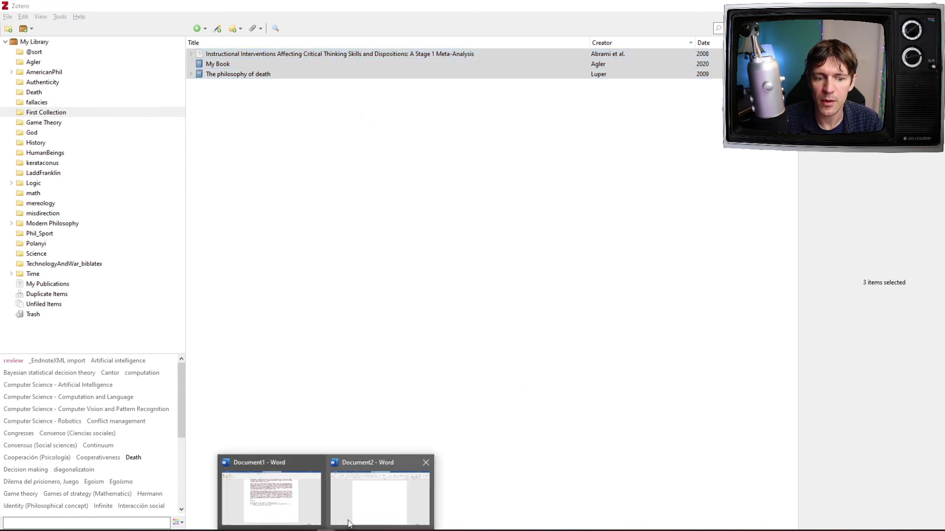
{"action": "left_click", "coordinate": [397, 514]}
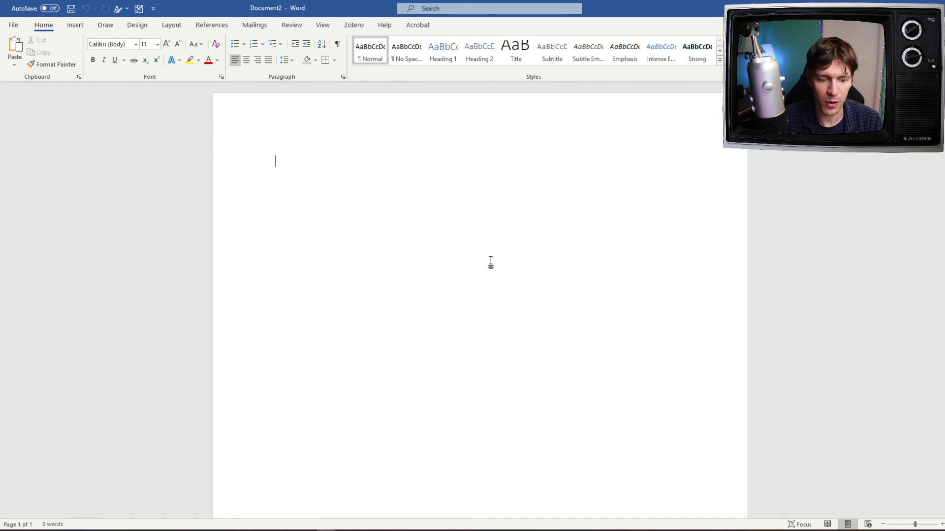
{"action": "type", "text": "REFERENCES"}
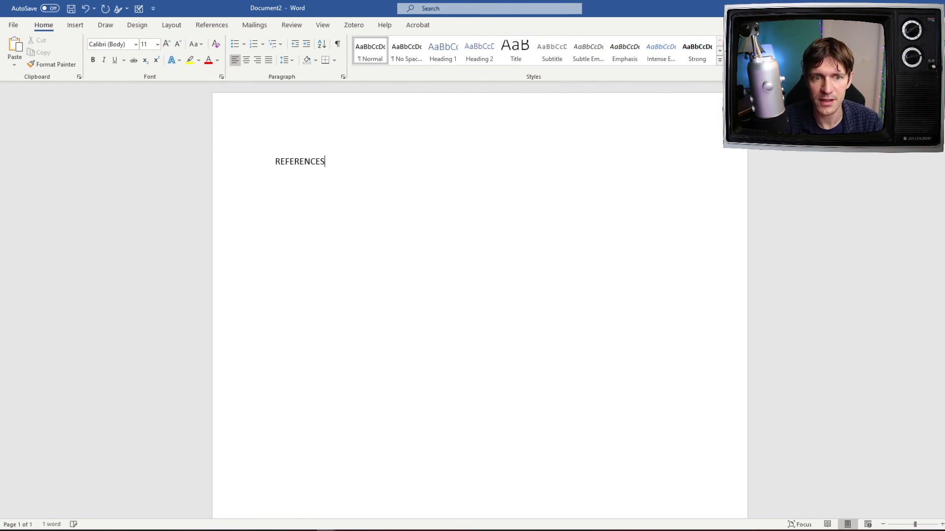
{"action": "key", "text": "Return"}
{"action": "key", "text": "ctrl+v"}
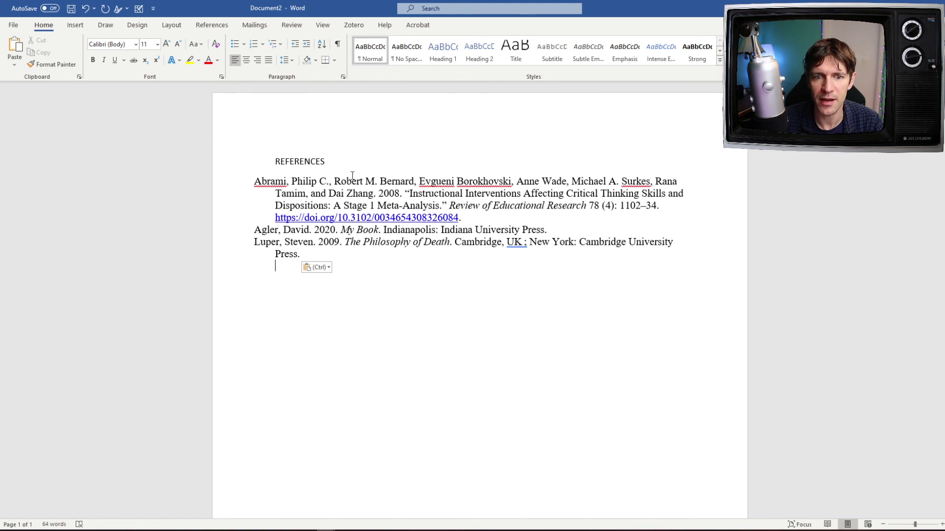
{"action": "left_click_drag", "start_coordinate": [436, 262], "coordinate": [162, 171]}
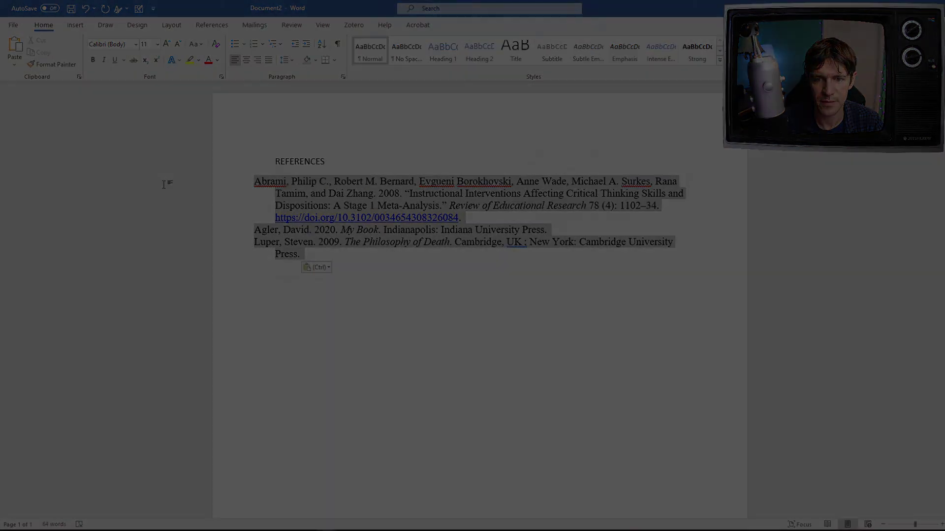